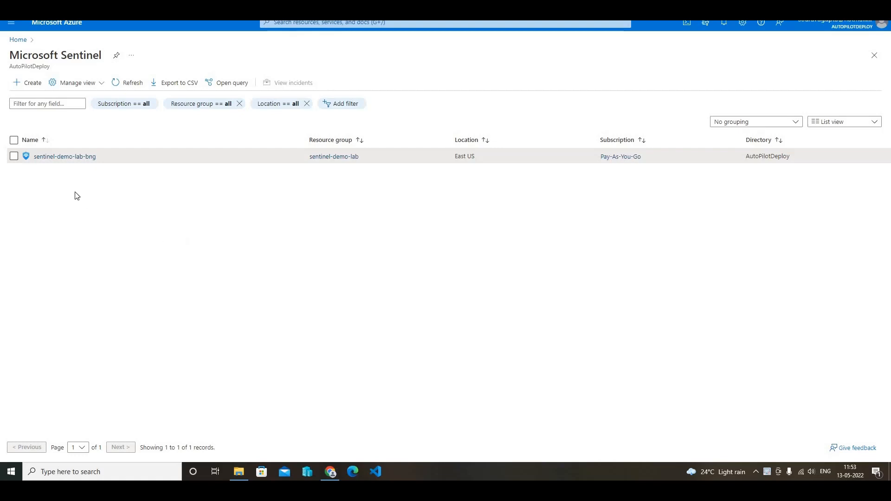
Open the analytics rules of the sentinel-demo-lab-bng workspace, list the active rules and widen the Name column to fit
left_click(86, 157)
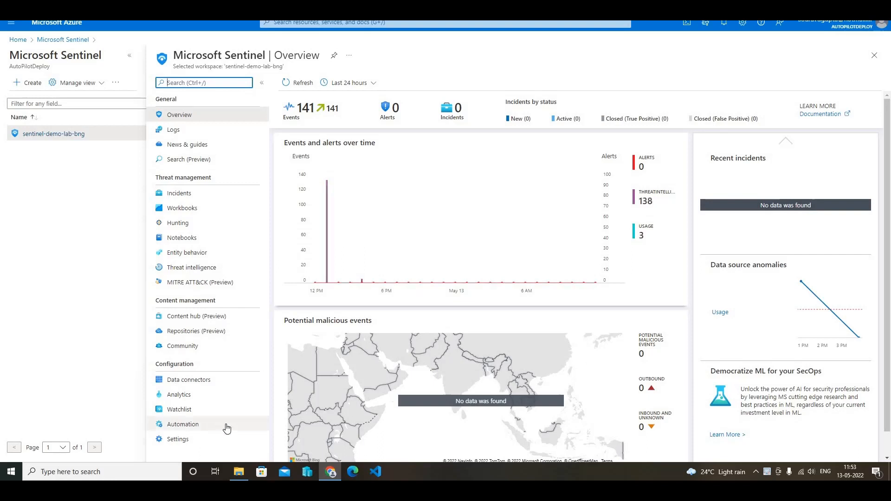
left_click(185, 398)
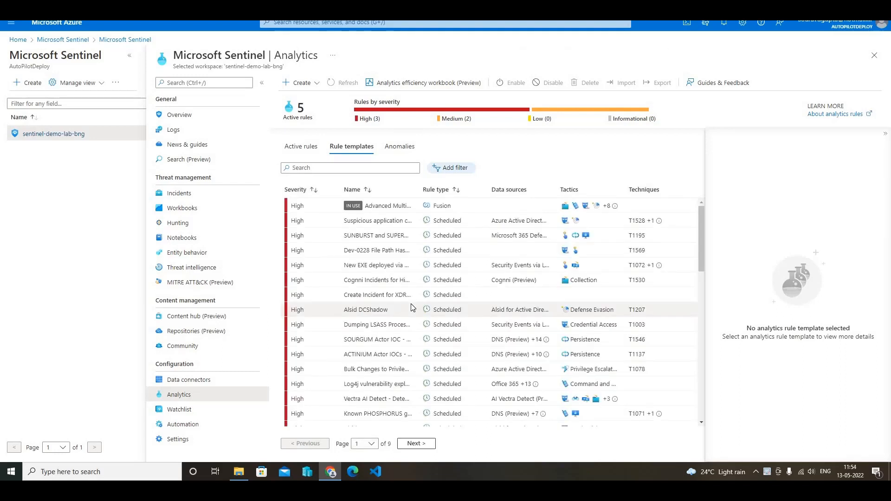
left_click(296, 149)
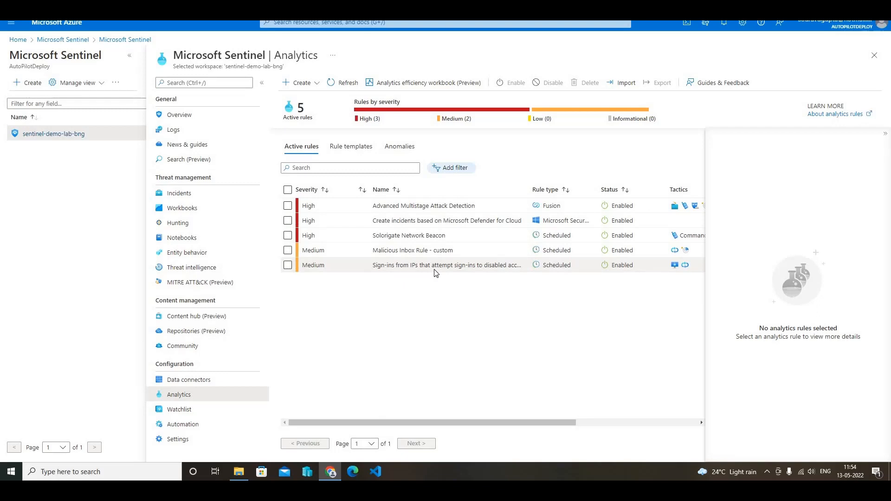
mouse_move(528, 189)
left_mouse_down()
mouse_move(569, 186)
mouse_move(539, 186)
mouse_move(520, 204)
left_mouse_up()
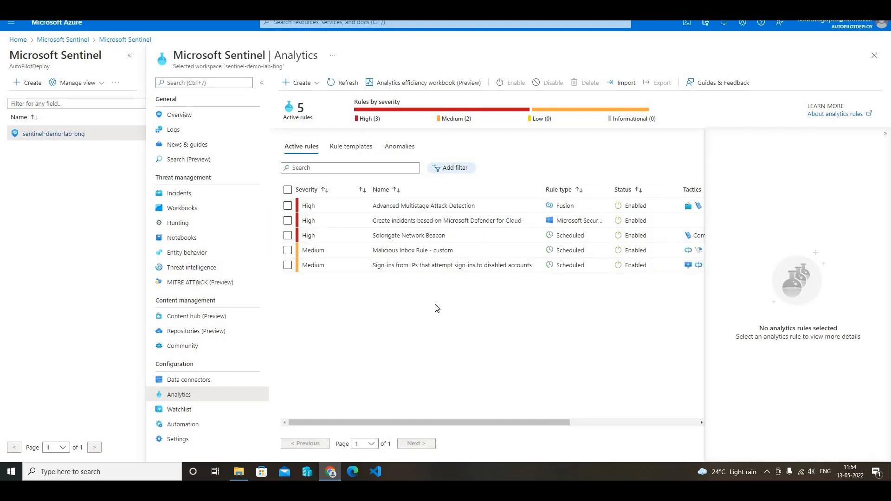
Filter the analytics rule templates by data source so only Security Events via Legacy Agent is included
left_click(355, 148)
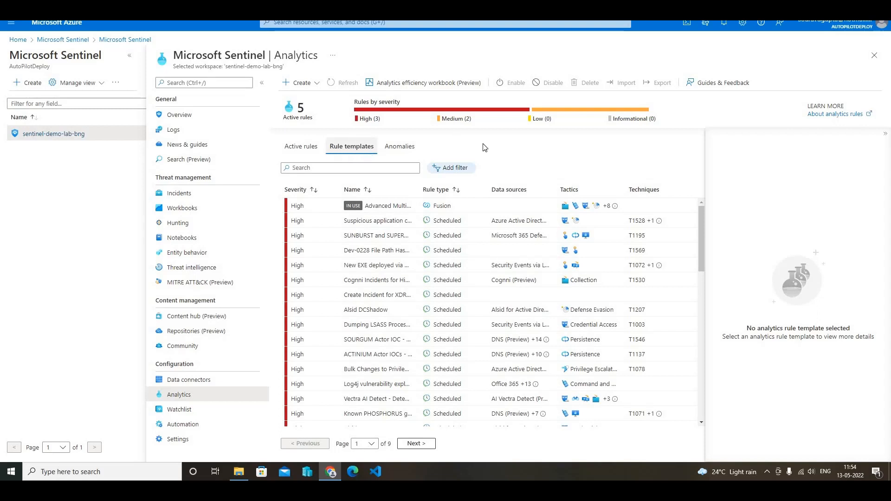
left_click(455, 170)
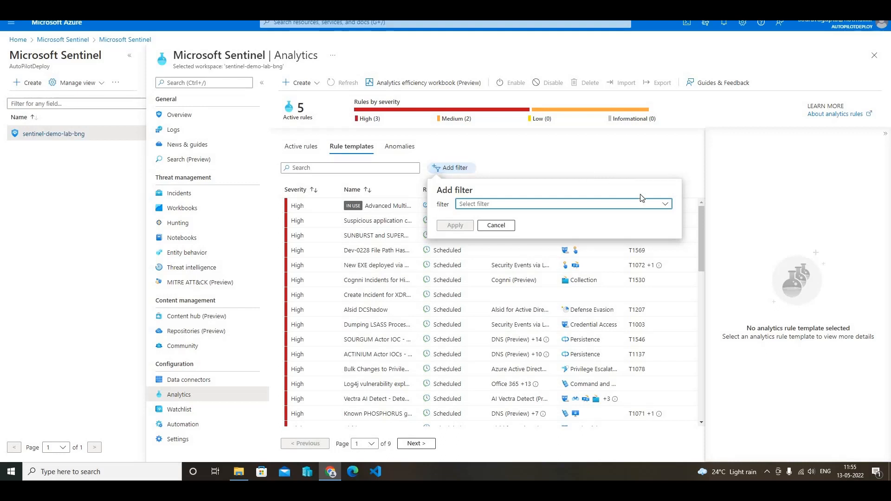
left_click(667, 205)
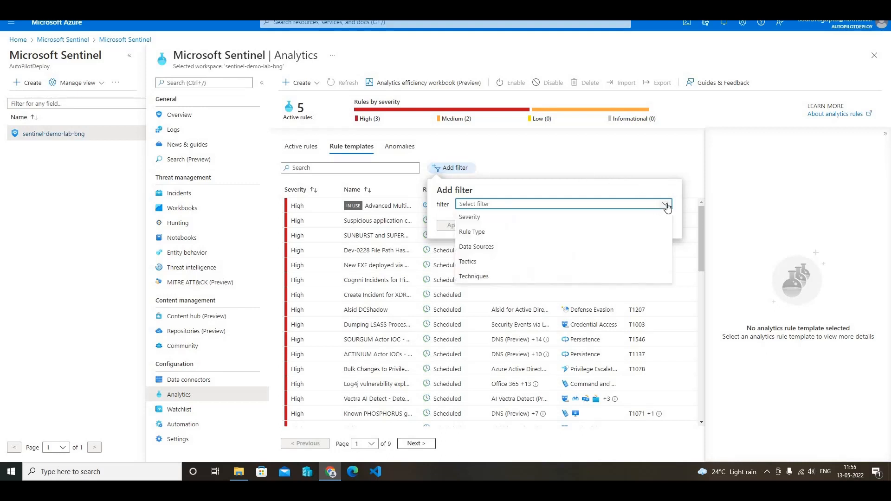
left_click(491, 248)
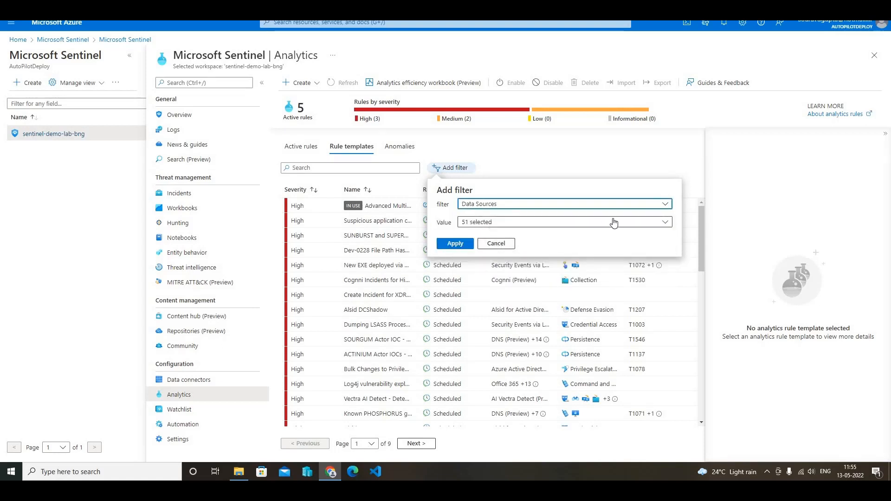
left_click(665, 222)
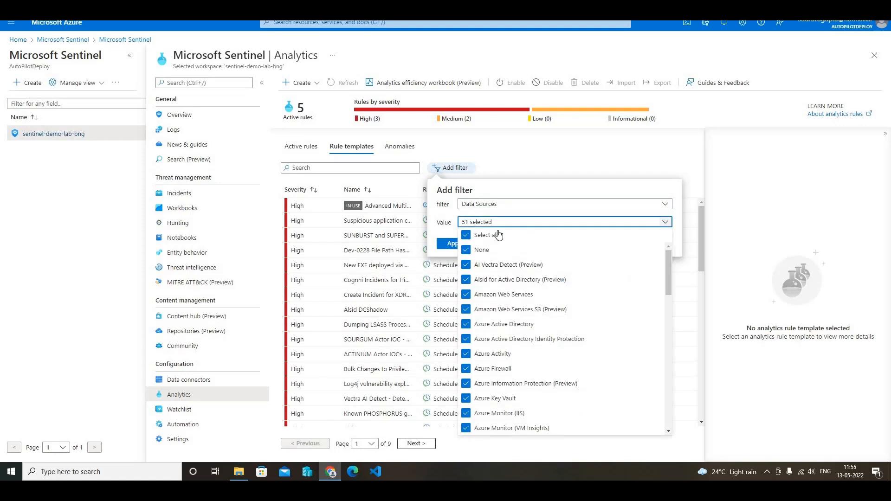
left_click(467, 237)
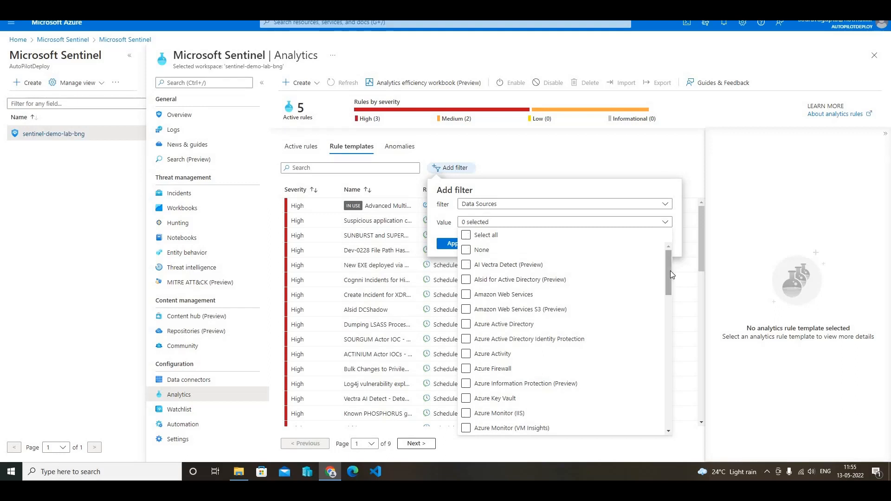
left_click_drag(670, 272, 678, 393)
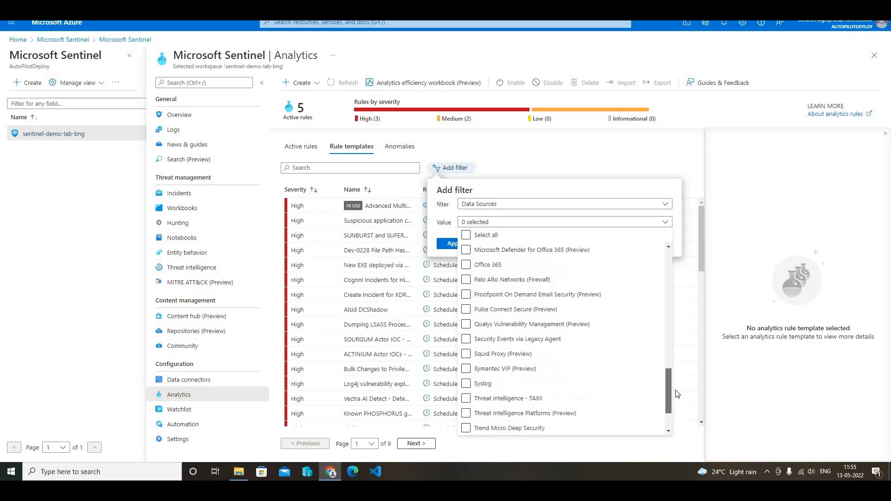
left_click(505, 354)
left_click(466, 340)
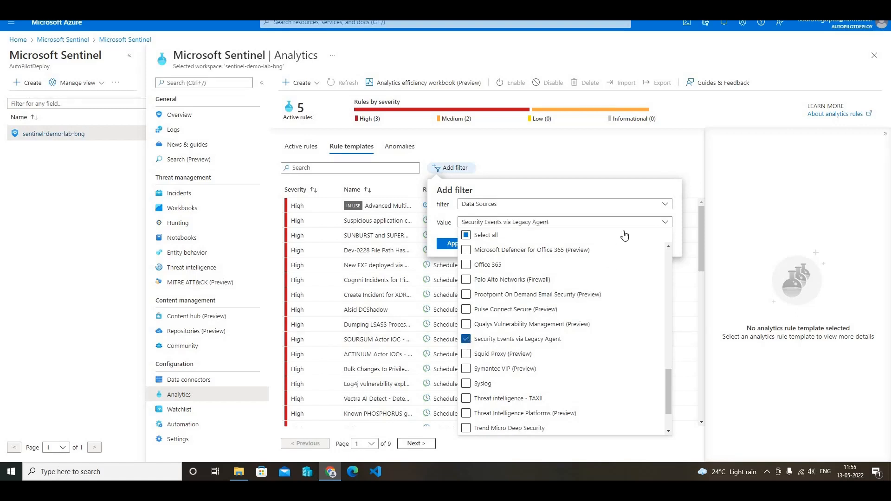
left_click(573, 190)
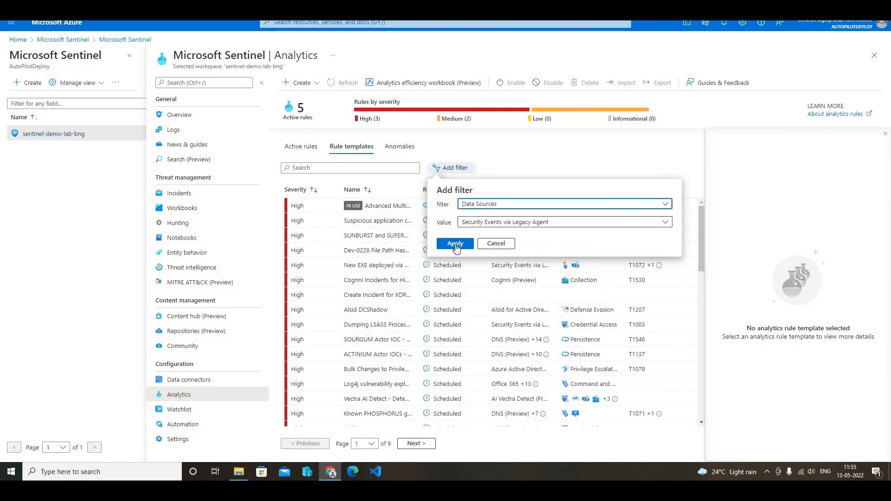
left_click(455, 244)
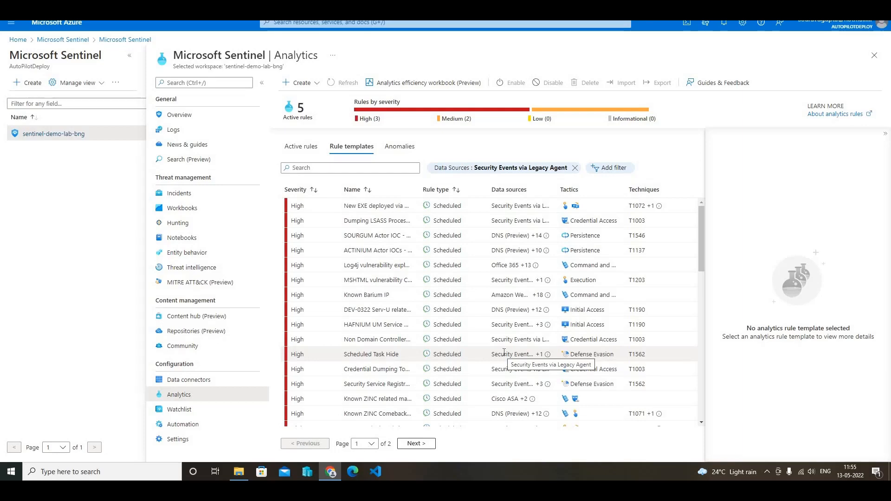
Search the filtered rule templates for "Rare R" and select the Rare RDP Connections template
scroll(504, 353, "down", 8)
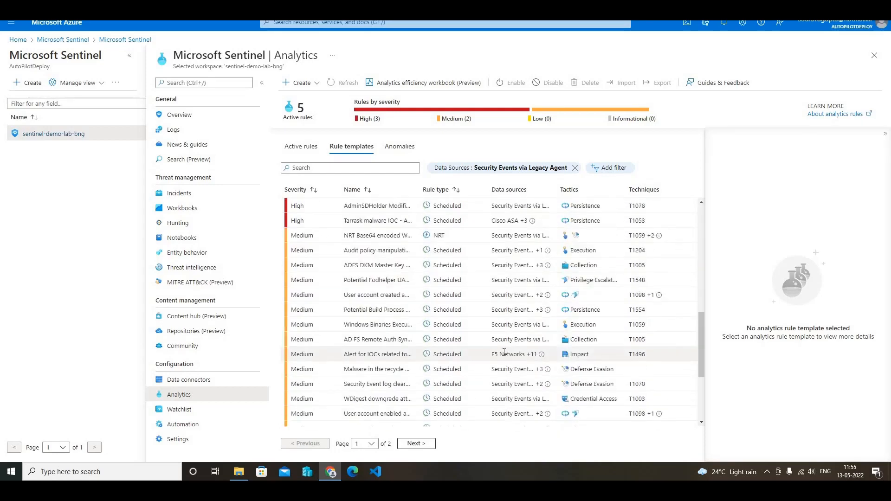
scroll(504, 353, "down", 5)
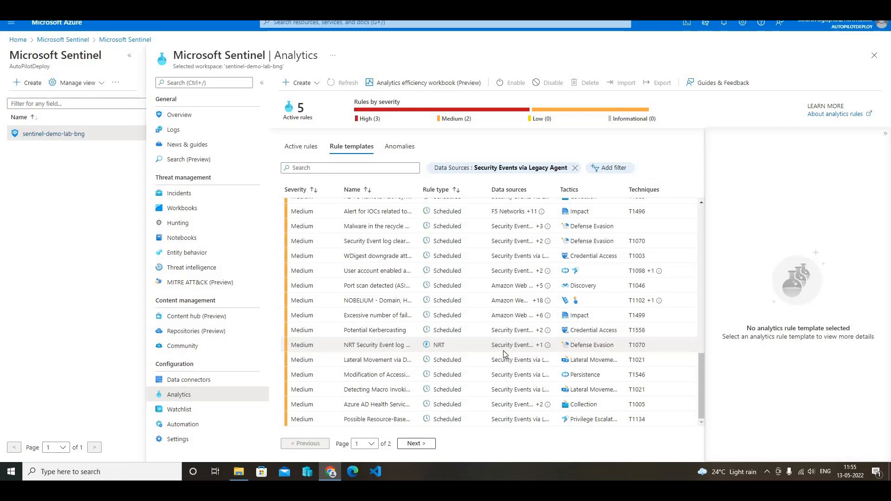
scroll(503, 350, "up", 5)
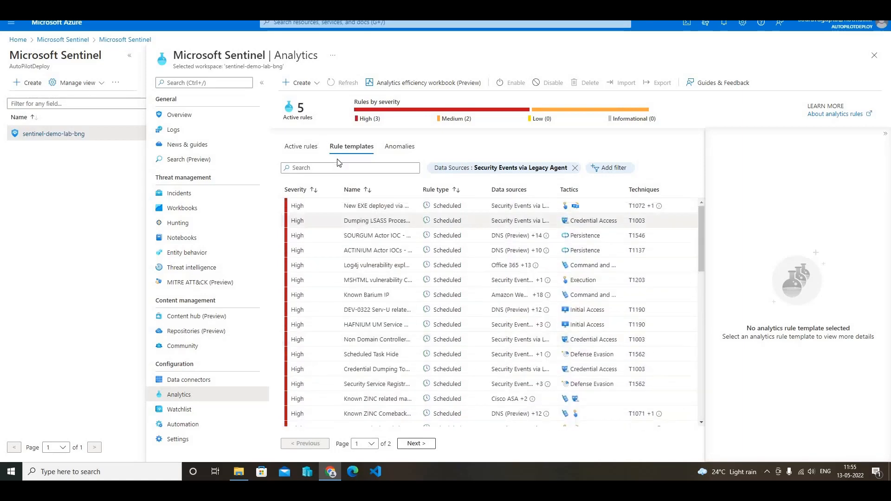
left_click(350, 167)
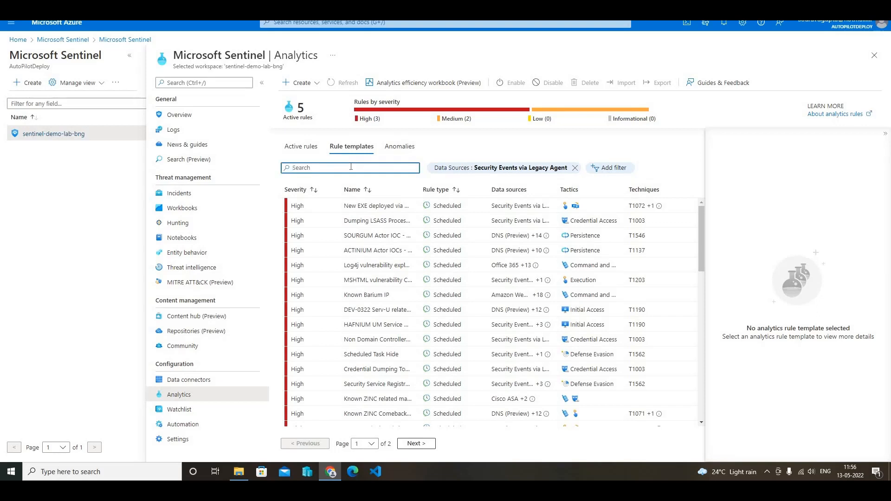
type("Rare R")
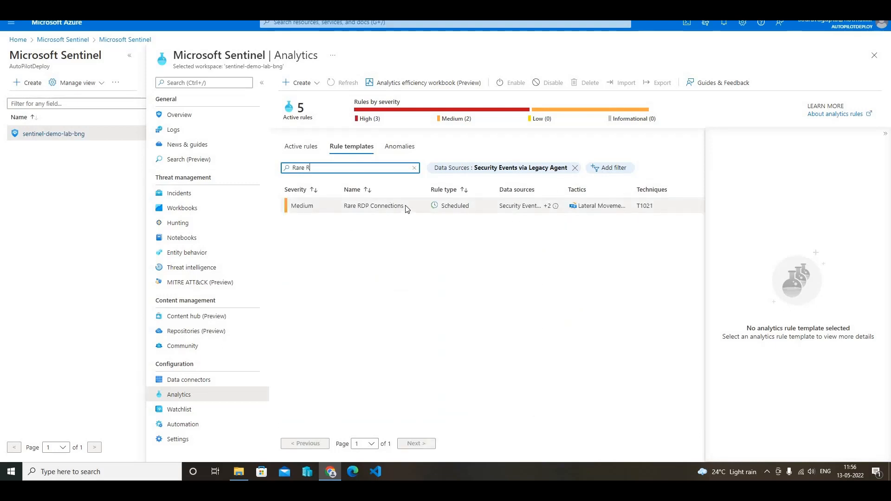
left_click(407, 207)
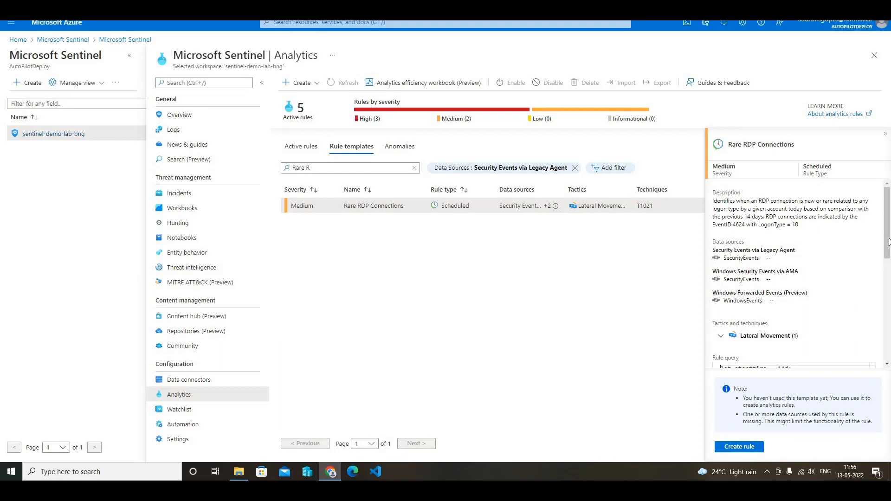
Review the template's details, start a rule from it, and keep the prefilled name, description, tactics, severity and status
left_click_drag(889, 242, 890, 335)
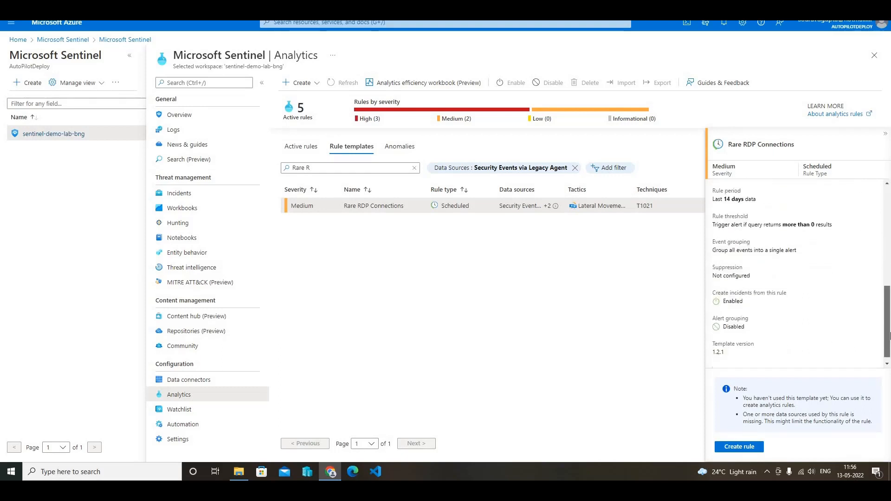
scroll(884, 279, "up", 10)
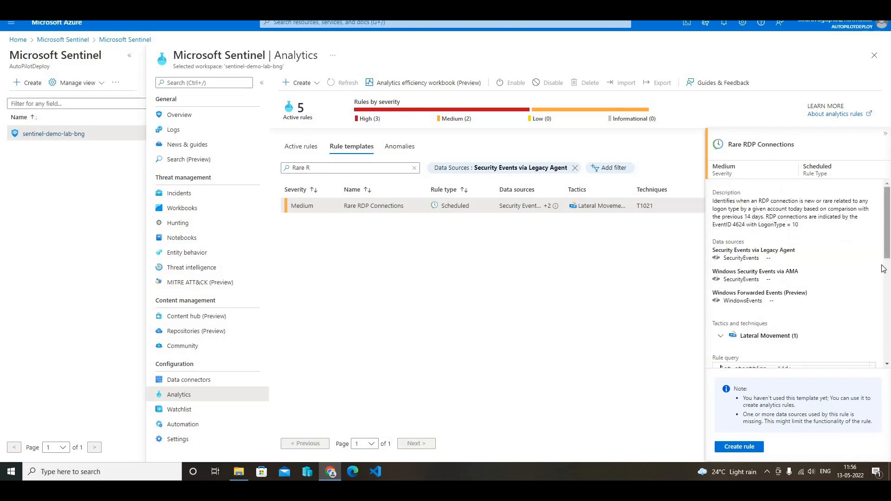
left_click(739, 446)
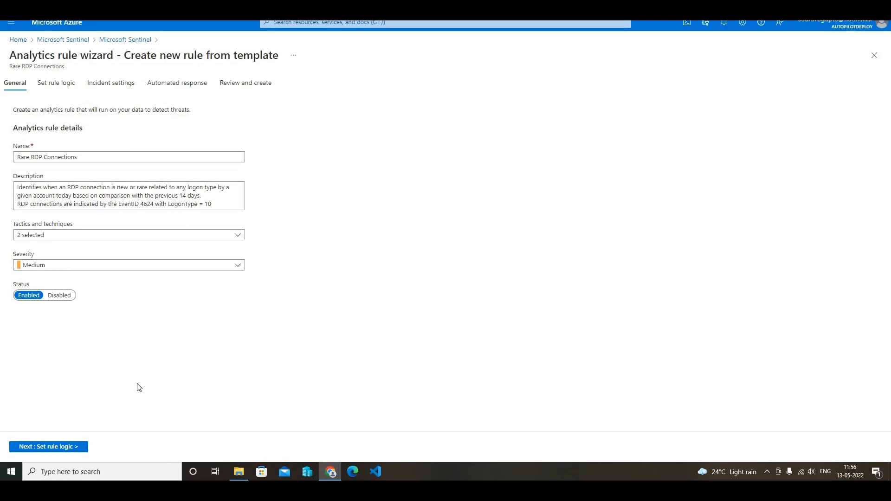
left_click(62, 448)
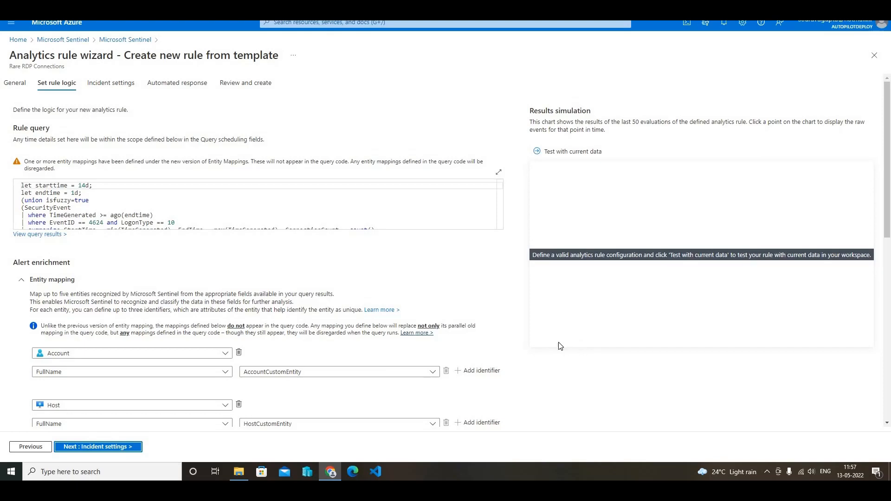
Review the rule query, entity mapping, query scheduling and alert threshold, and accept the template's rule logic
scroll(559, 346, "down", 6)
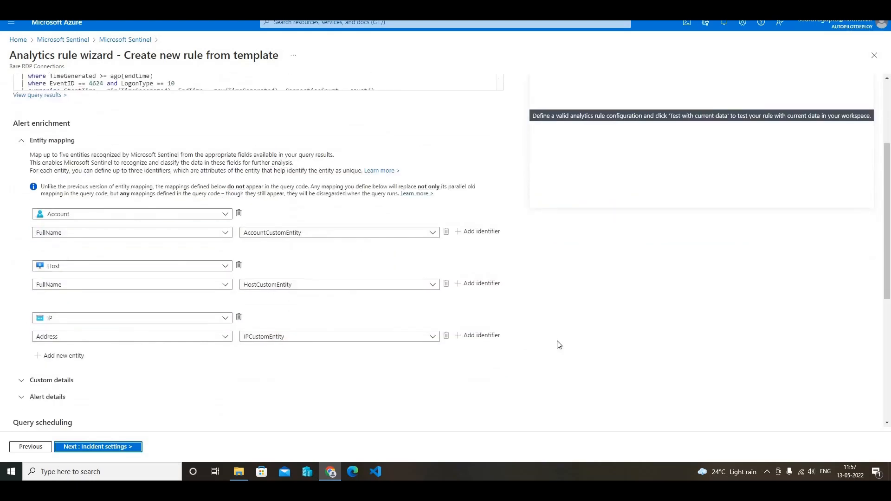
scroll(559, 344, "down", 3)
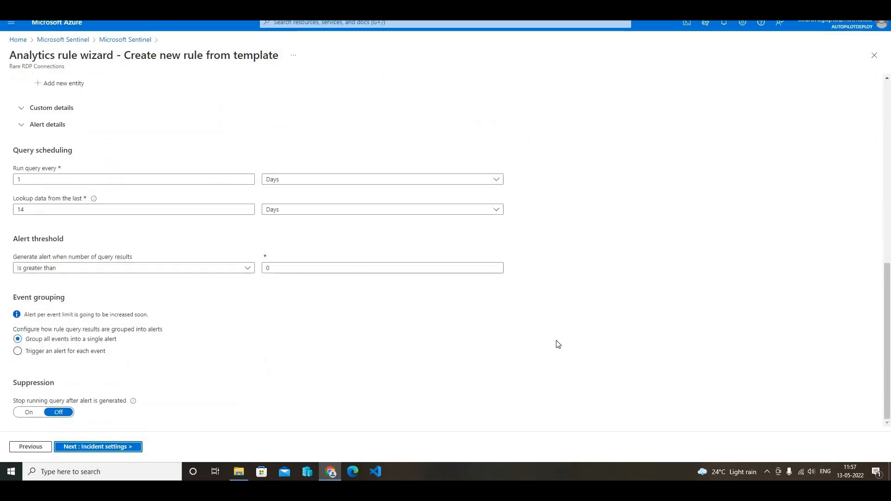
scroll(545, 345, "up", 9)
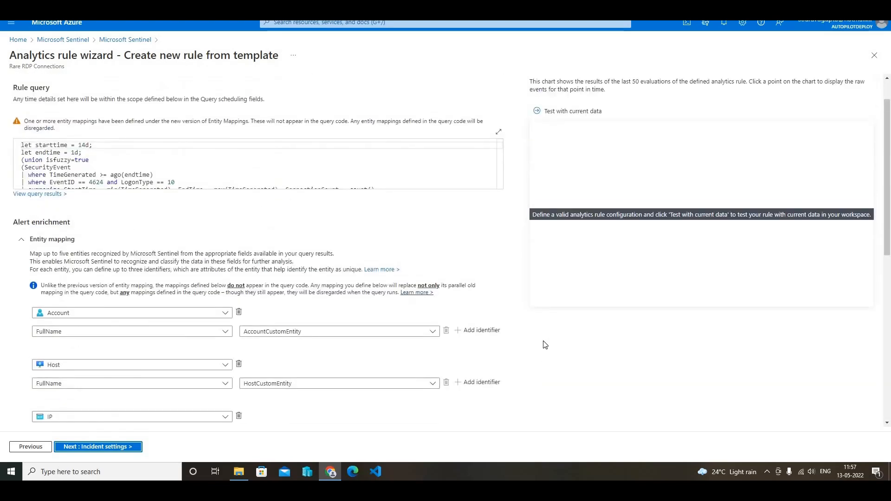
scroll(545, 344, "down", 4)
scroll(545, 344, "down", 4)
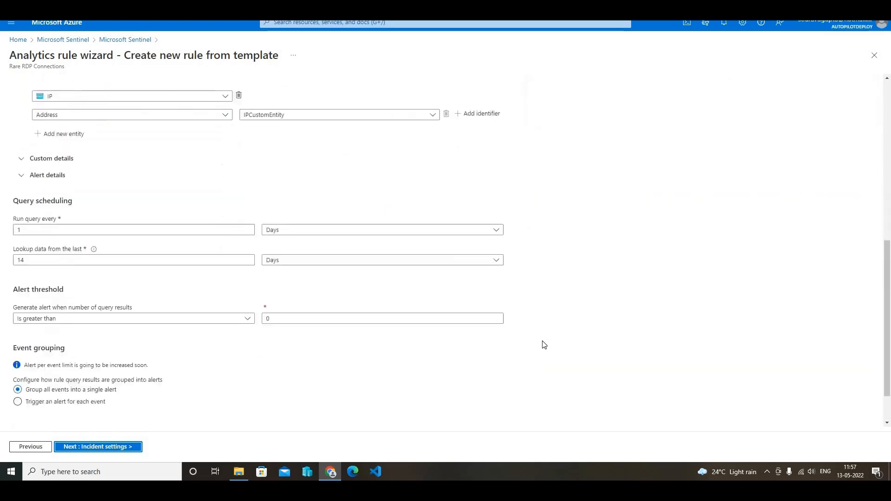
left_click(98, 447)
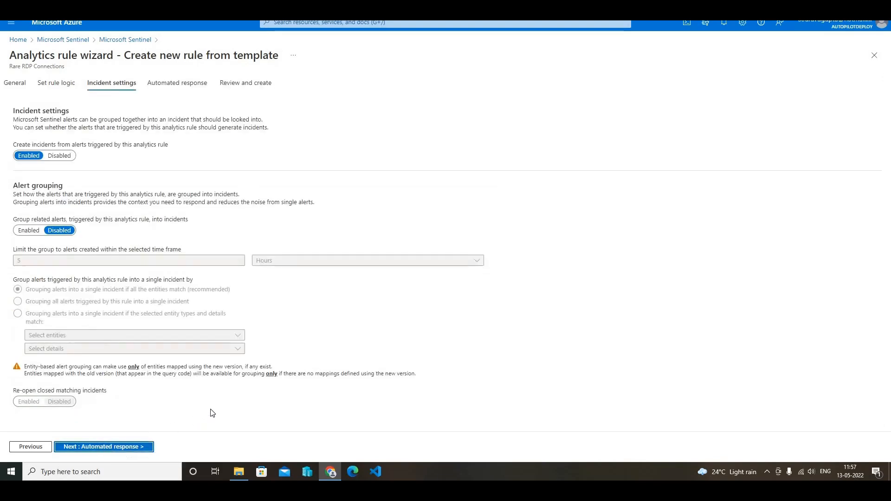
Create the rule with the default incident and automated response settings, and check the save notification
left_click(114, 447)
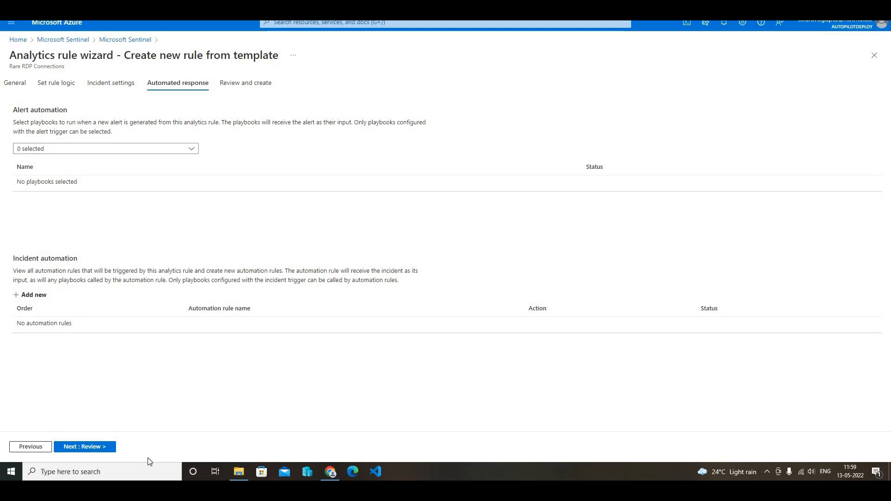
left_click(96, 447)
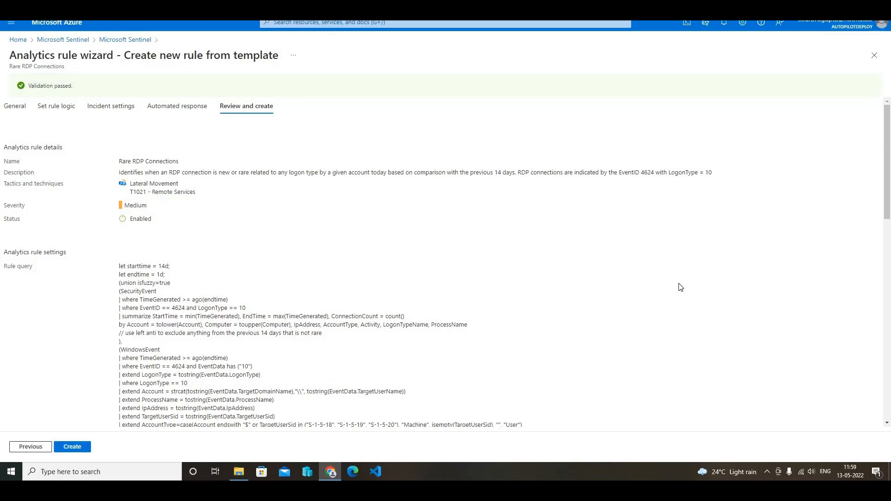
scroll(680, 287, "down", 15)
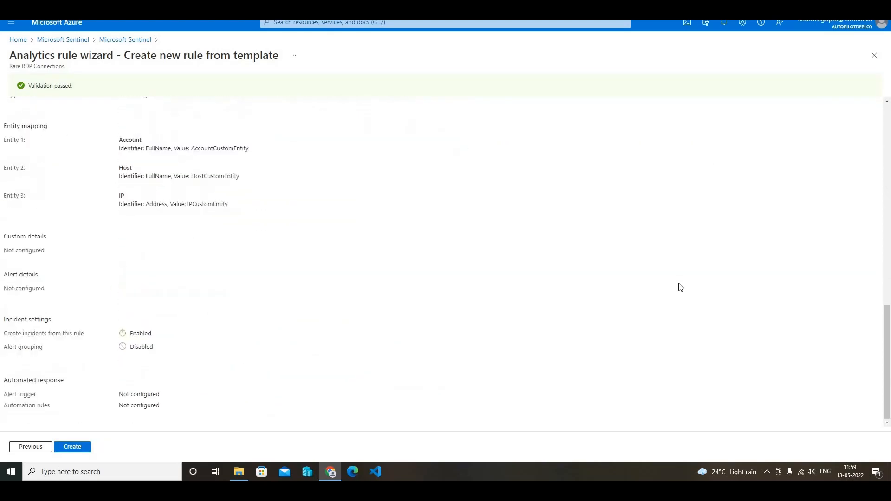
left_click(72, 447)
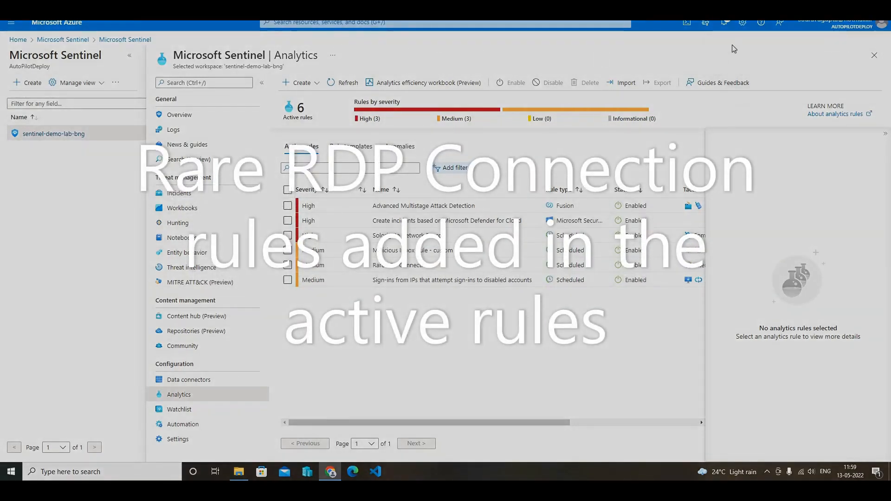
left_click(726, 24)
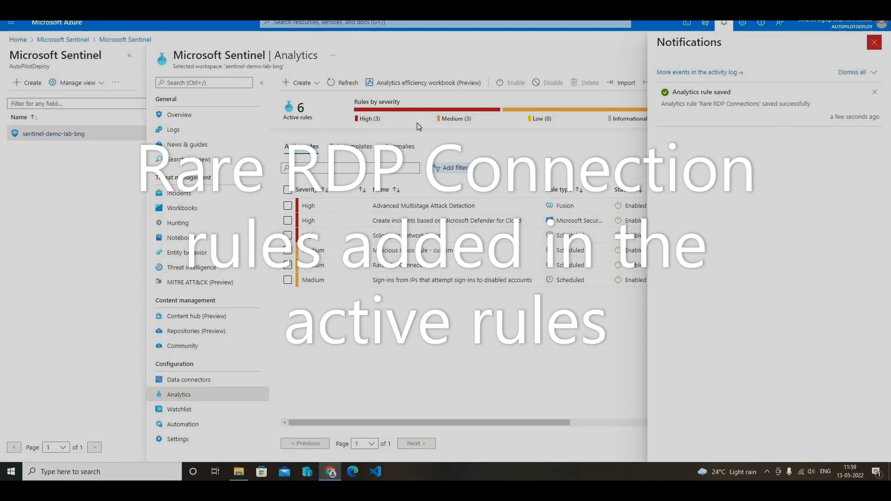
left_click(875, 42)
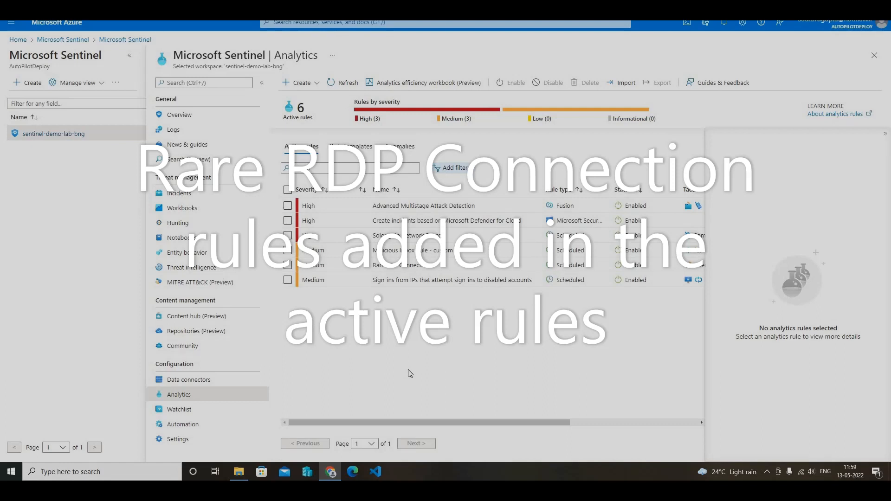